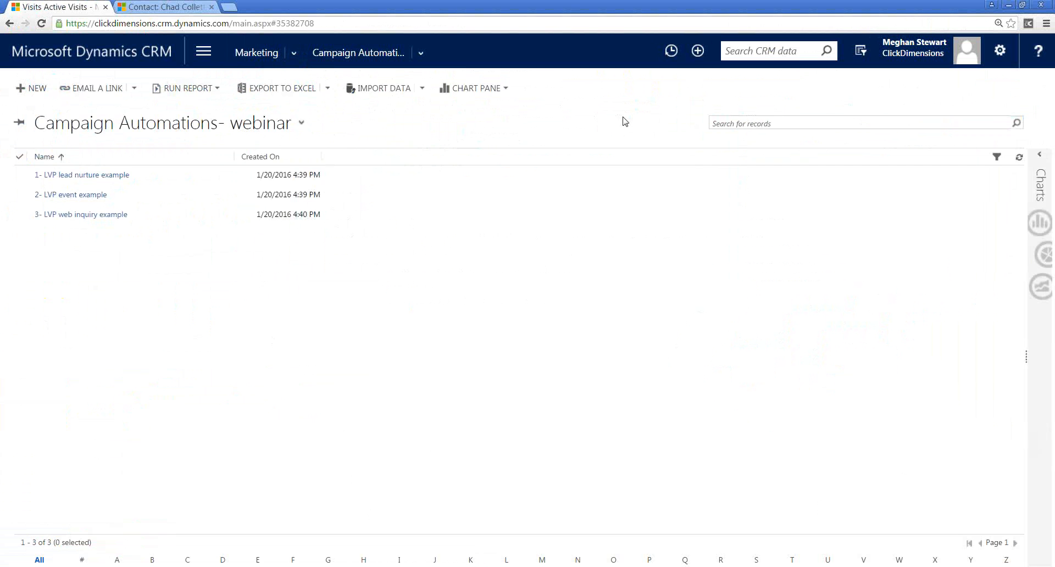
- Open the "1- LVP lead nurture example" campaign automation in the automation builder
{"action": "left_click", "coordinate": [401, 174]}
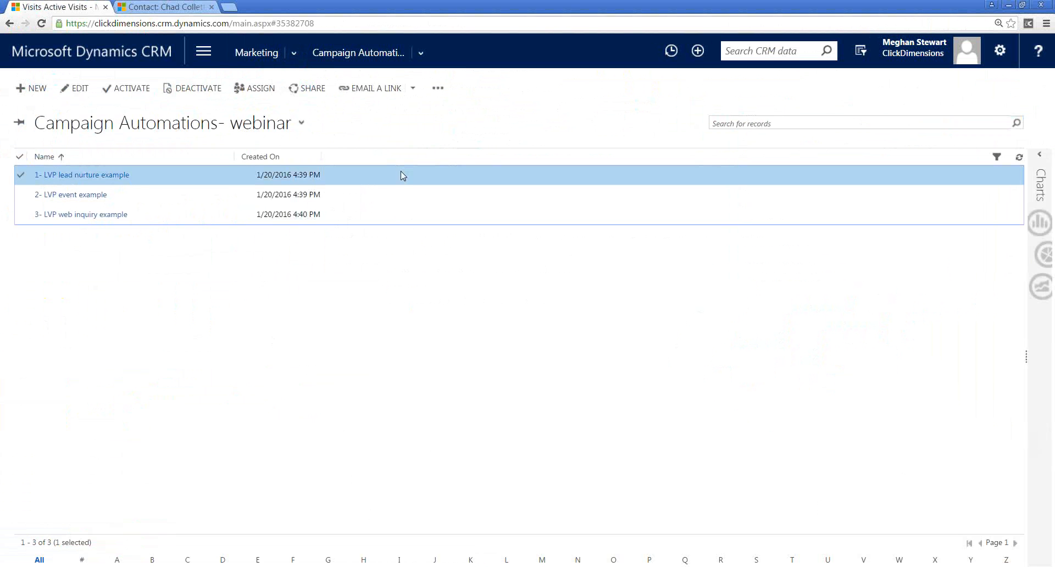
{"action": "double_click", "coordinate": [400, 175]}
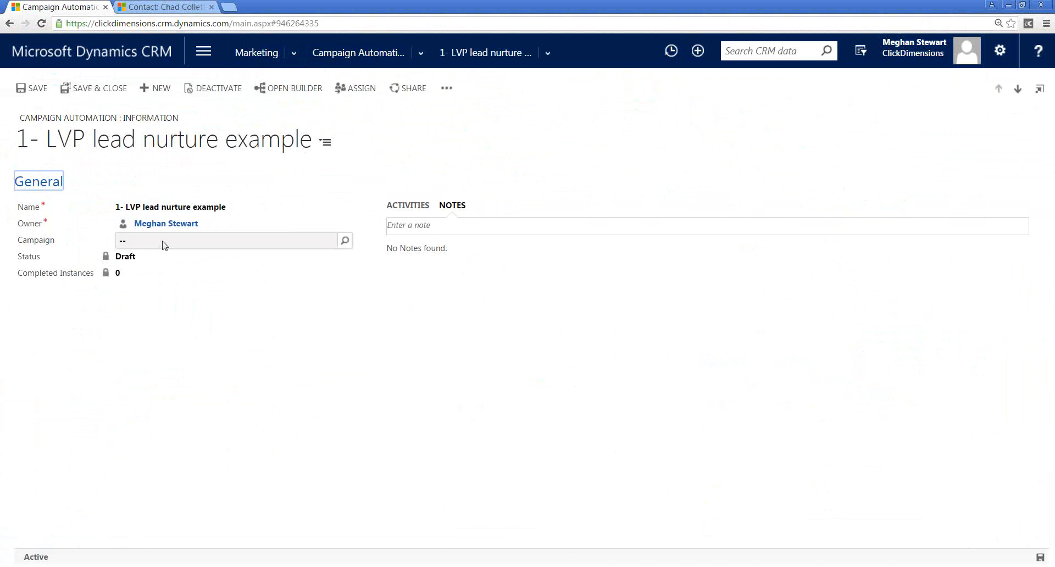
{"action": "left_click", "coordinate": [291, 88]}
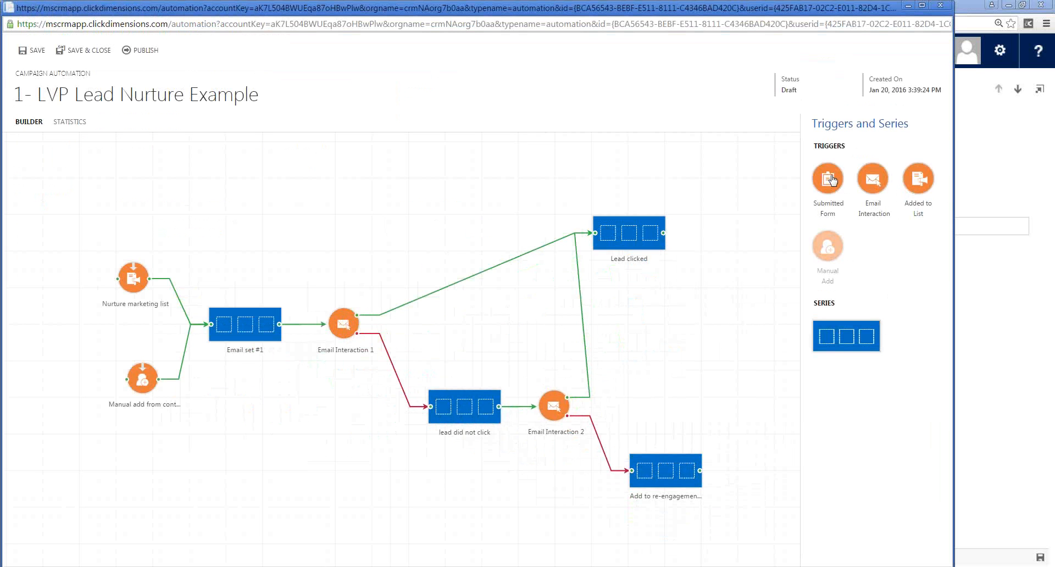
- Add a Submitted Form trigger and a blank series above the existing flow and connect the trigger to the series
{"action": "left_click_drag", "start_coordinate": [830, 181], "coordinate": [124, 169]}
{"action": "left_click_drag", "start_coordinate": [838, 358], "coordinate": [234, 177]}
{"action": "left_click", "coordinate": [240, 183]}
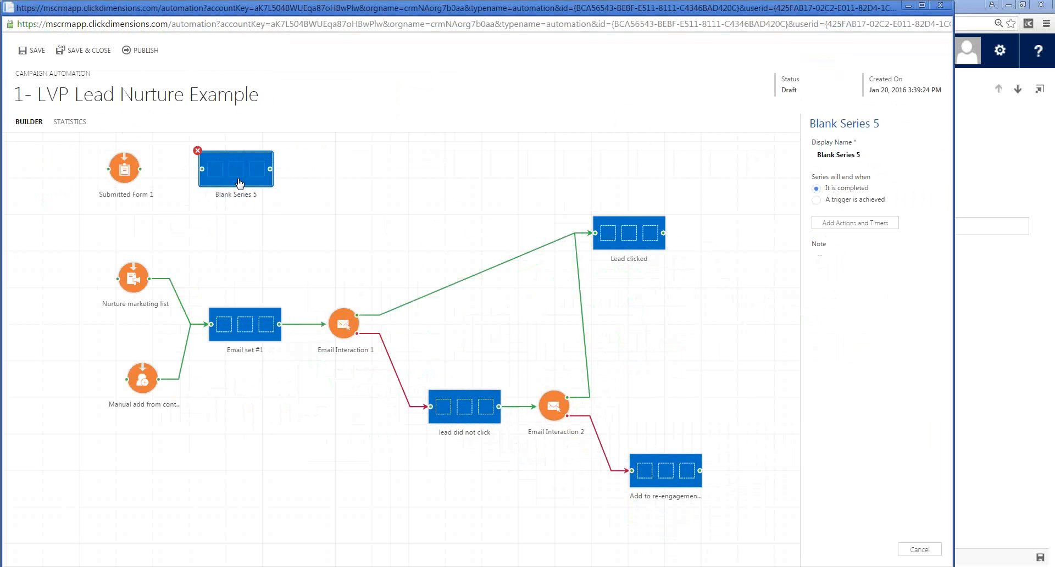
{"action": "left_click_drag", "start_coordinate": [140, 169], "coordinate": [203, 169]}
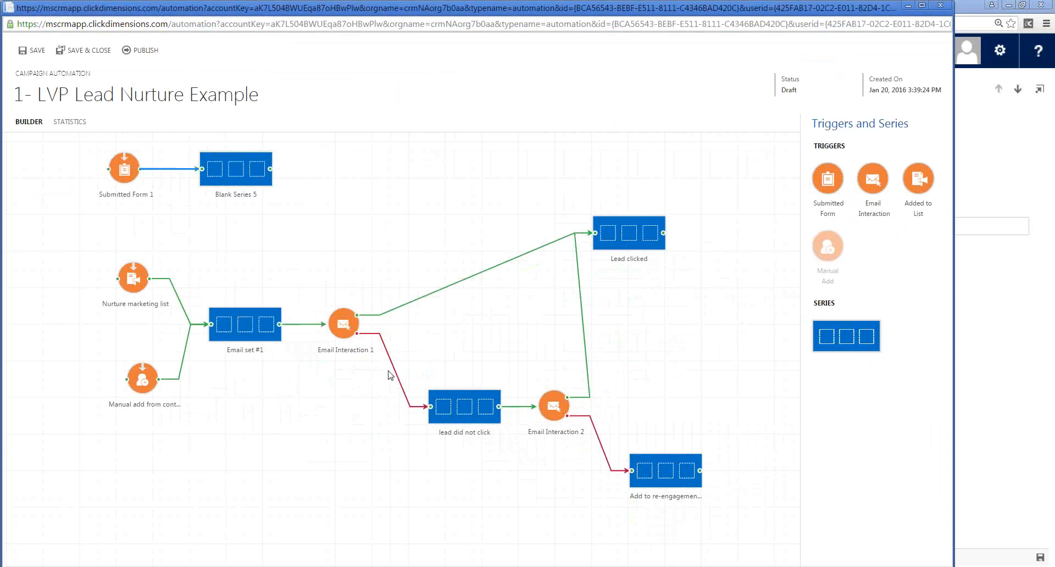
{"action": "left_click", "coordinate": [392, 227]}
- Open the Email set #1 series for editing and inspect the settings of its Email 1 action
{"action": "left_click", "coordinate": [251, 330]}
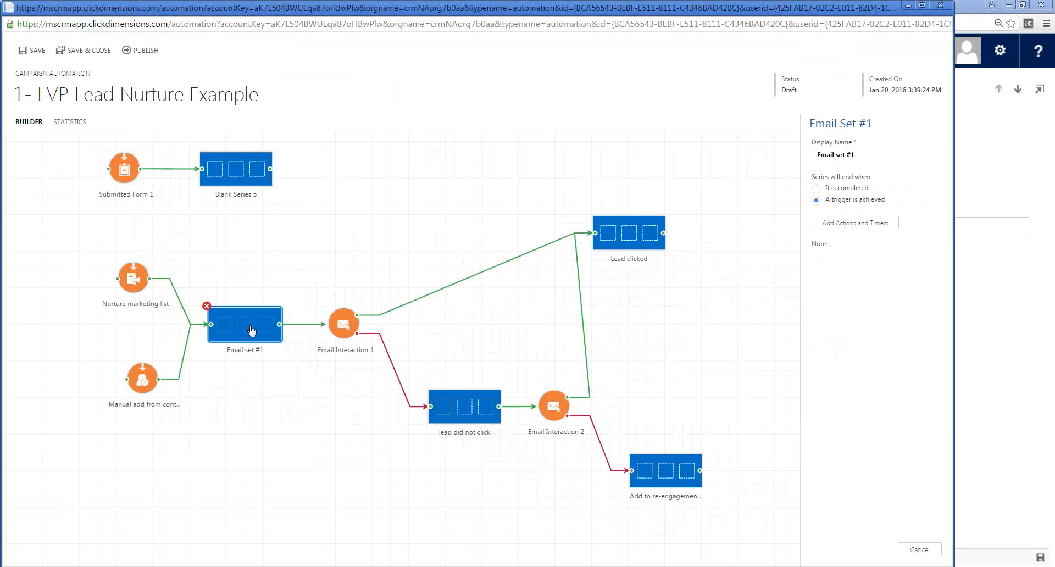
{"action": "double_click", "coordinate": [252, 330]}
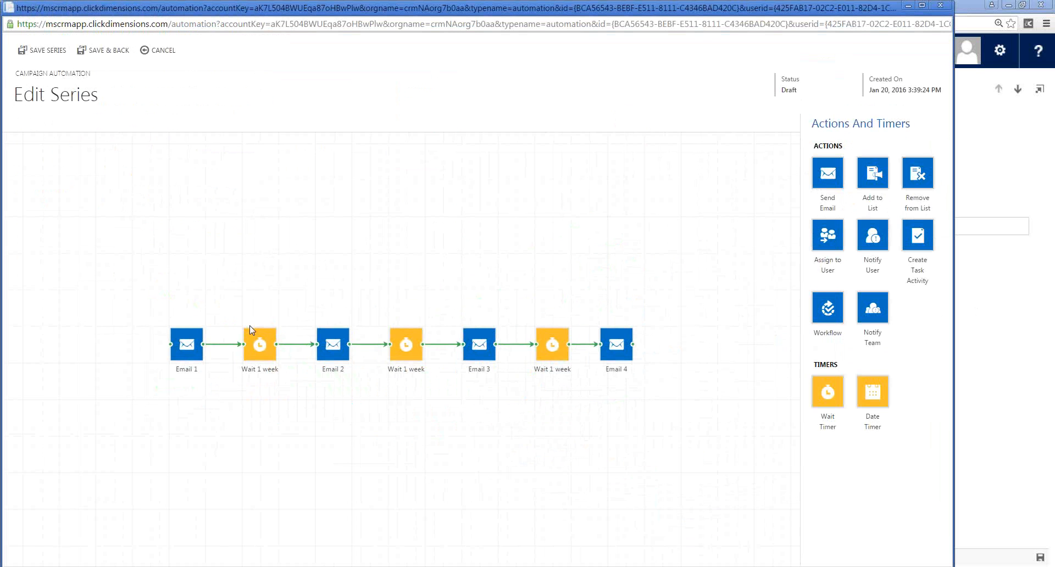
{"action": "left_click", "coordinate": [185, 346]}
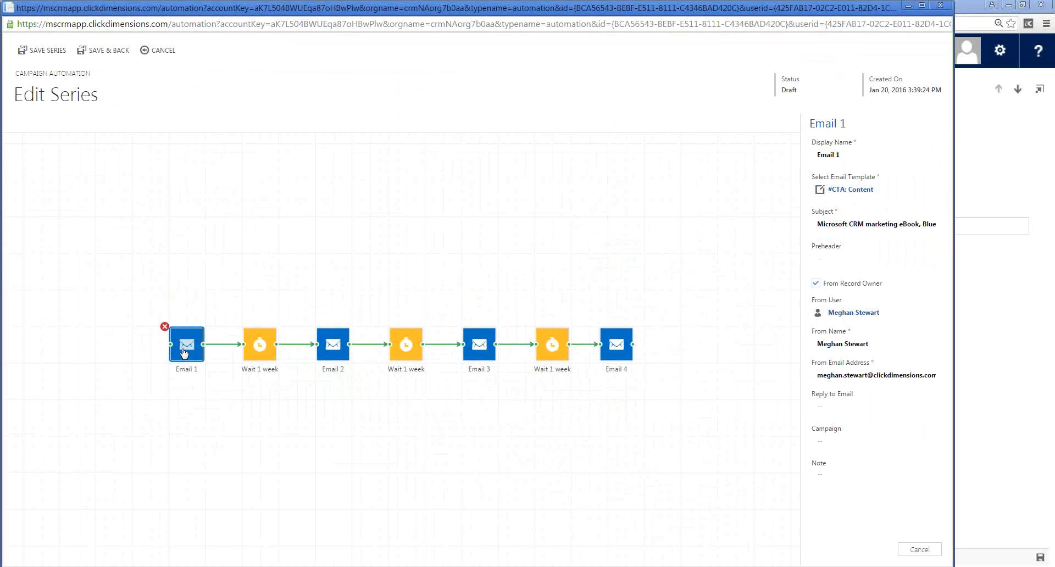
- Place a Send Email action and an Add to List action on the canvas above the existing email sequence
{"action": "left_click", "coordinate": [245, 269]}
{"action": "left_click_drag", "start_coordinate": [827, 186], "coordinate": [258, 183]}
{"action": "left_click_drag", "start_coordinate": [878, 186], "coordinate": [443, 191]}
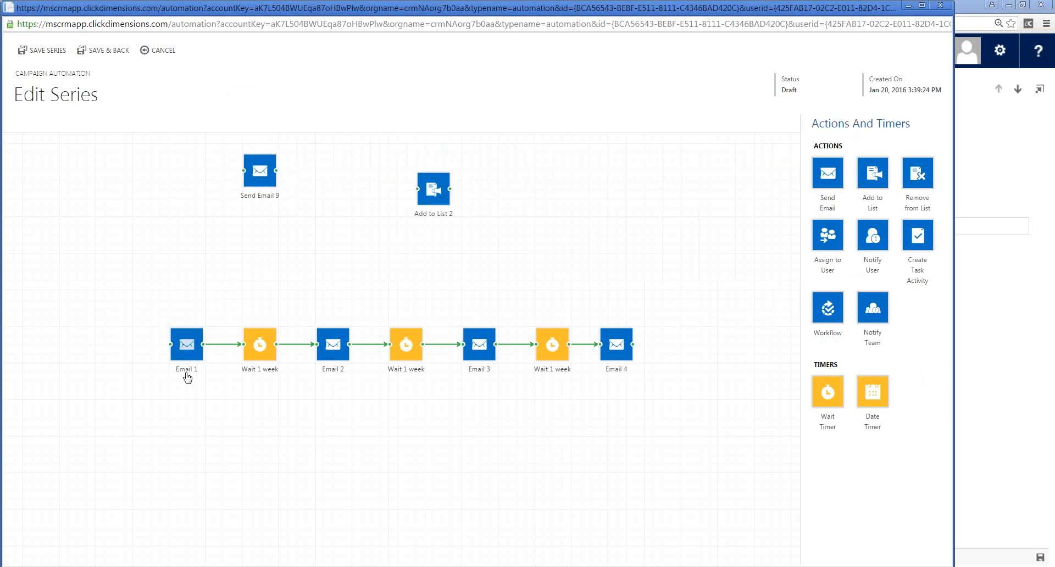
- Review the settings of Email 1 and the first Wait 1 week timer, and leave the series without saving
{"action": "left_click", "coordinate": [179, 349]}
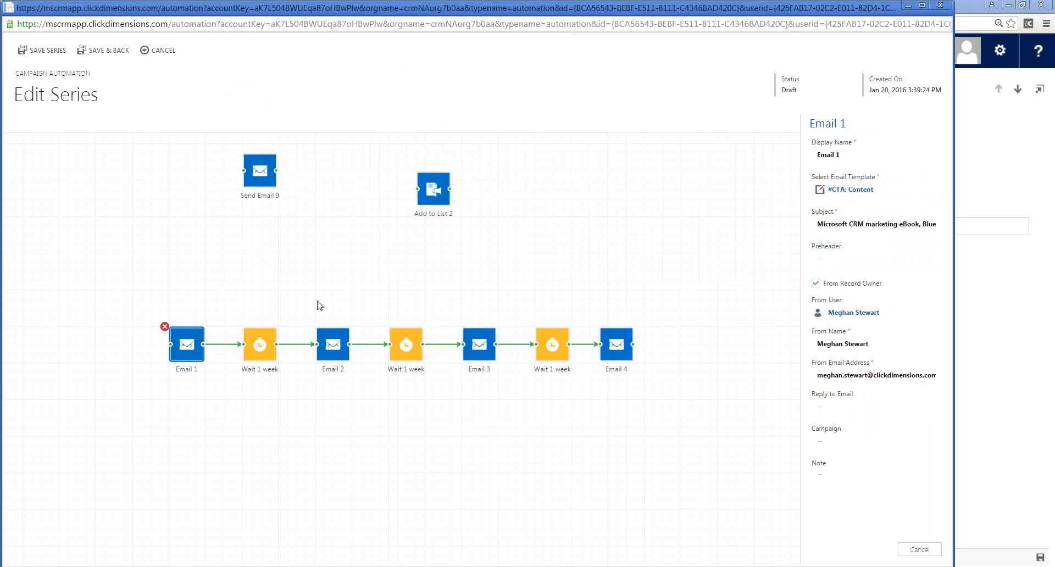
{"action": "left_click", "coordinate": [265, 343]}
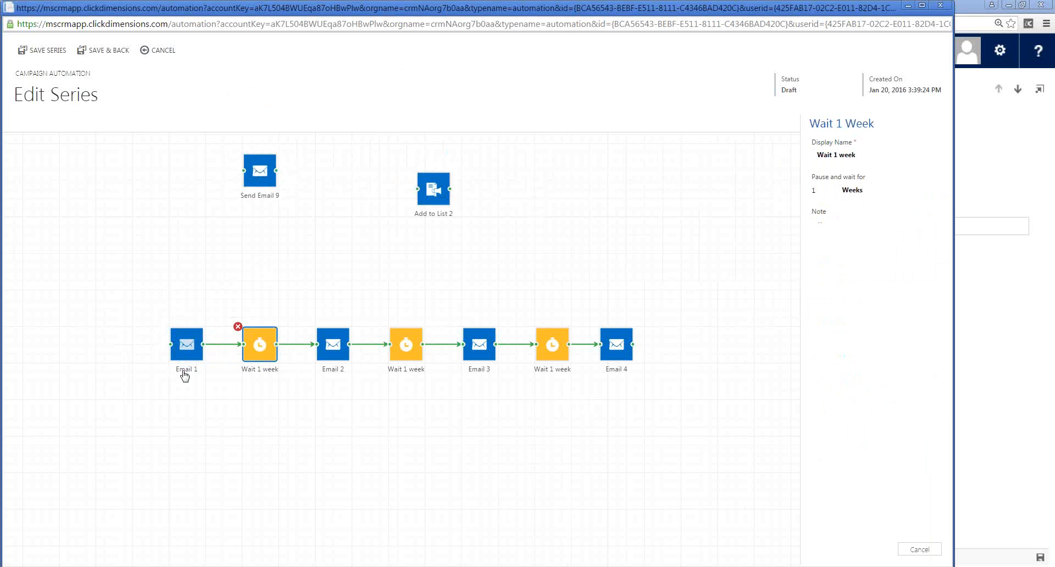
{"action": "left_click", "coordinate": [144, 52]}
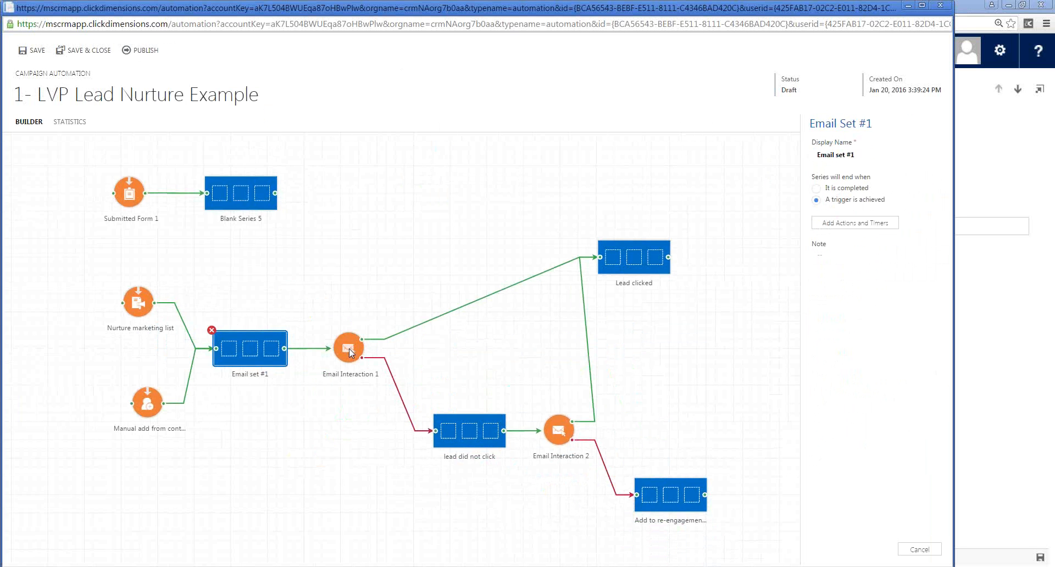
- Compare the Email Interaction 1 trigger's settings with the end condition of the Email set #1 series
{"action": "left_click", "coordinate": [349, 349]}
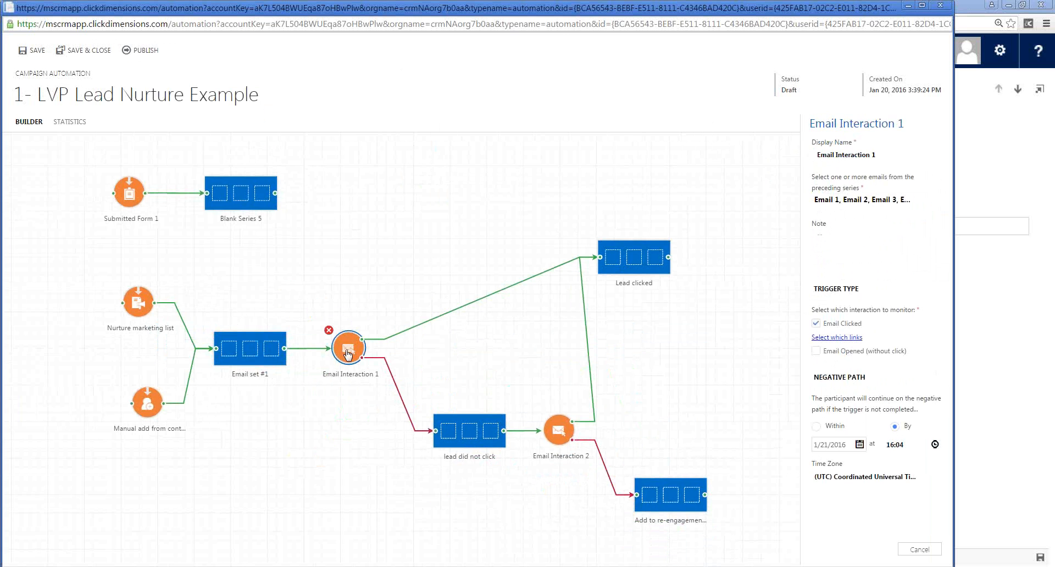
{"action": "left_click", "coordinate": [260, 364]}
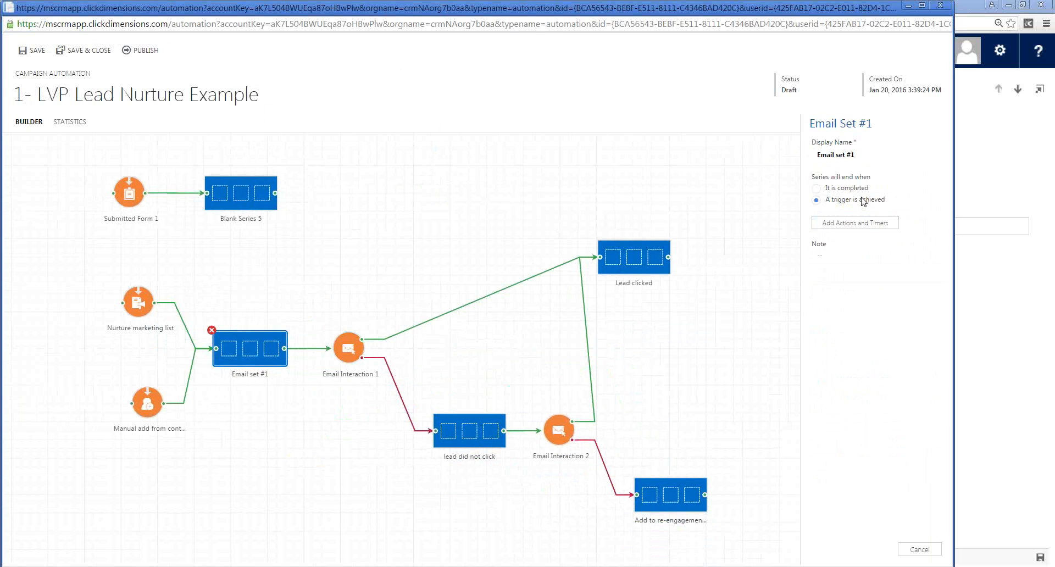
{"action": "left_click", "coordinate": [353, 352]}
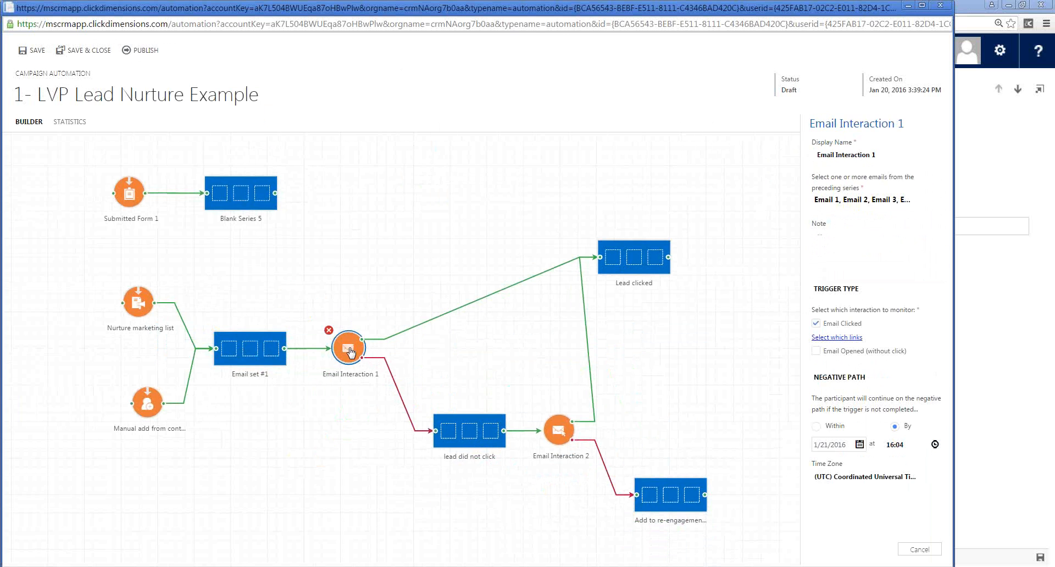
{"action": "left_click", "coordinate": [846, 338]}
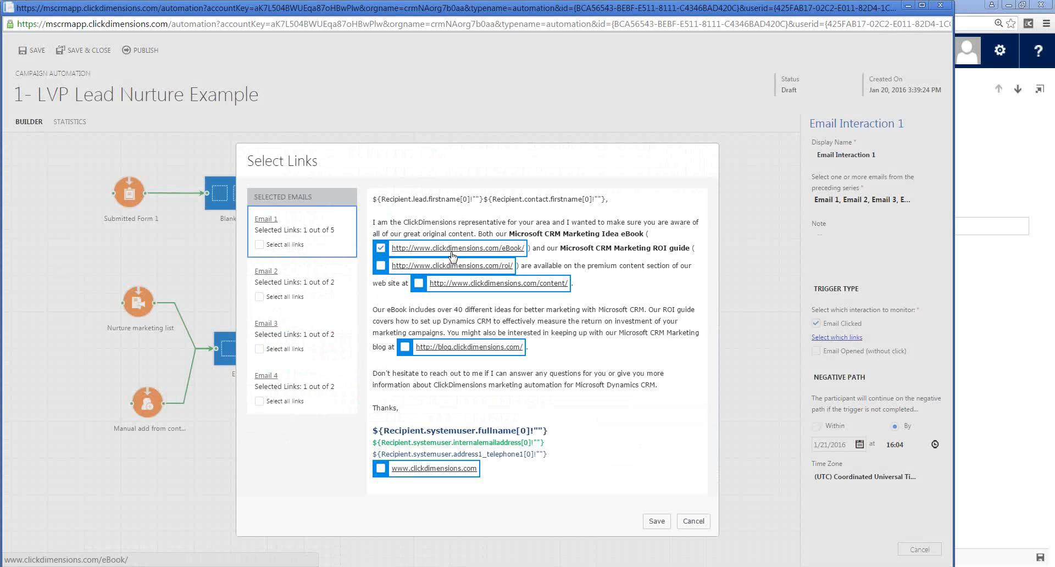
{"action": "left_click", "coordinate": [265, 275]}
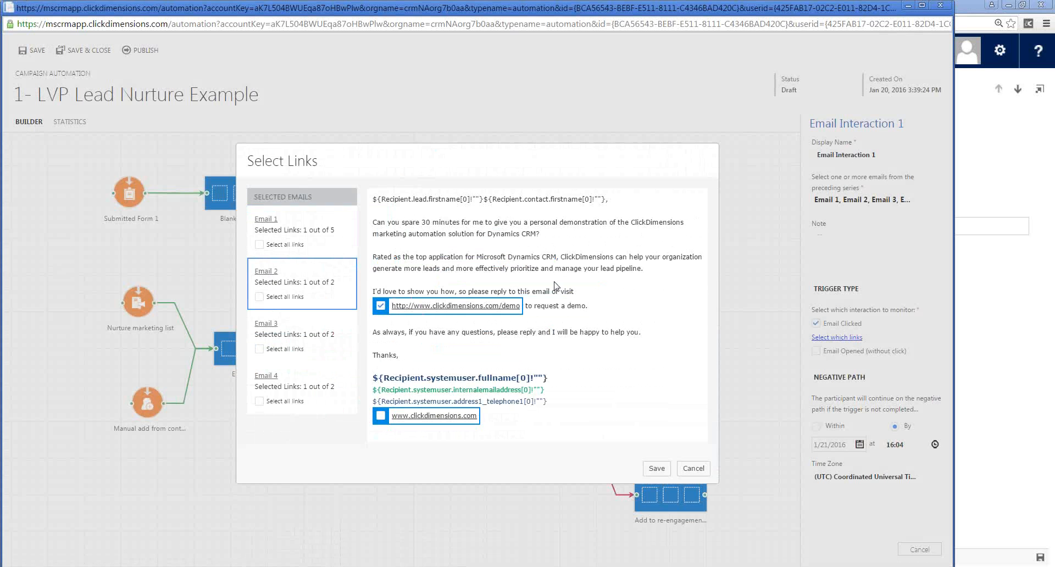
{"action": "left_click", "coordinate": [265, 325]}
{"action": "left_click", "coordinate": [381, 393]}
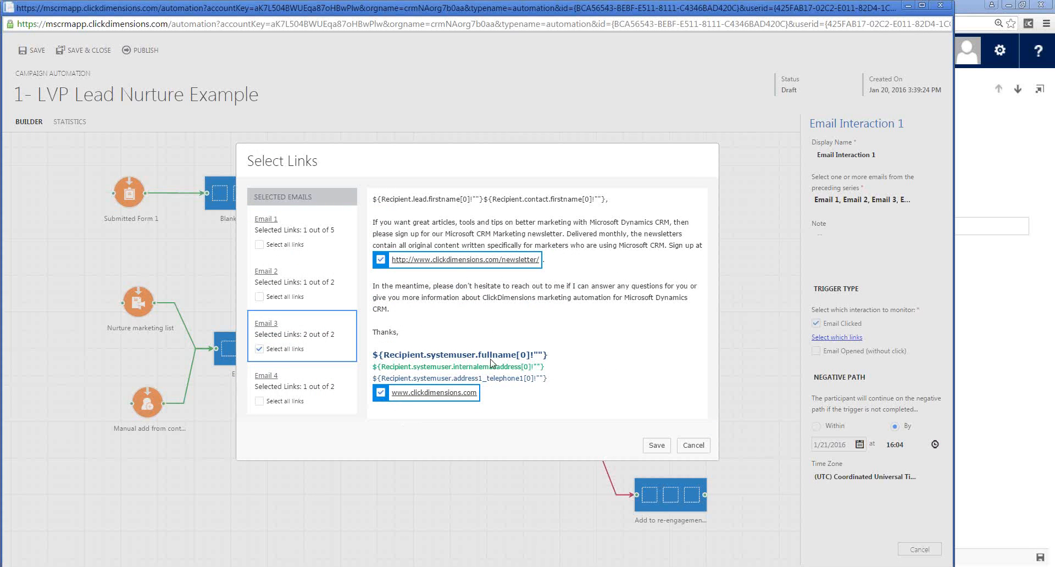
{"action": "left_click", "coordinate": [266, 376]}
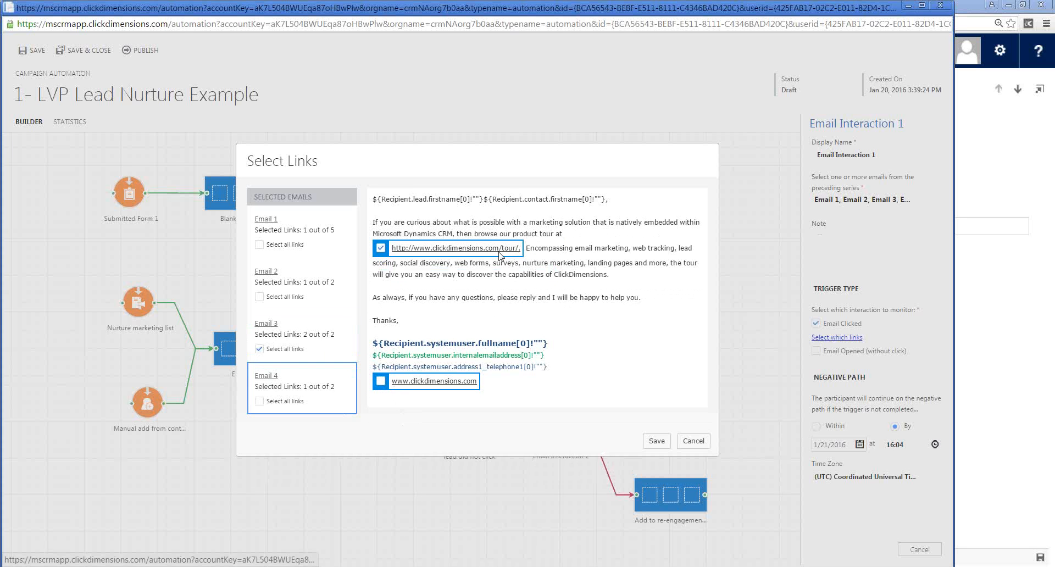
{"action": "left_click", "coordinate": [380, 381]}
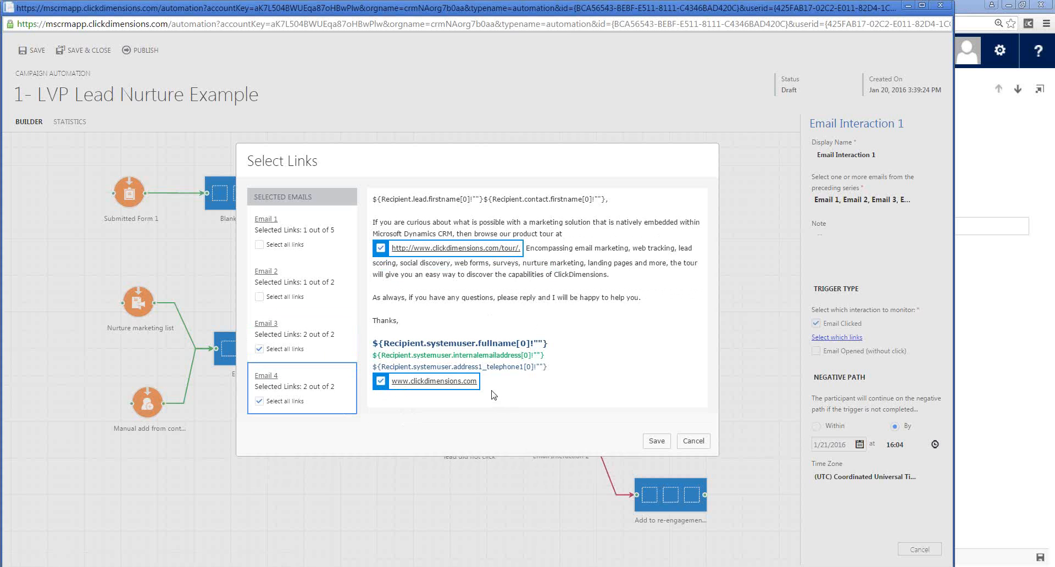
{"action": "left_click", "coordinate": [657, 441]}
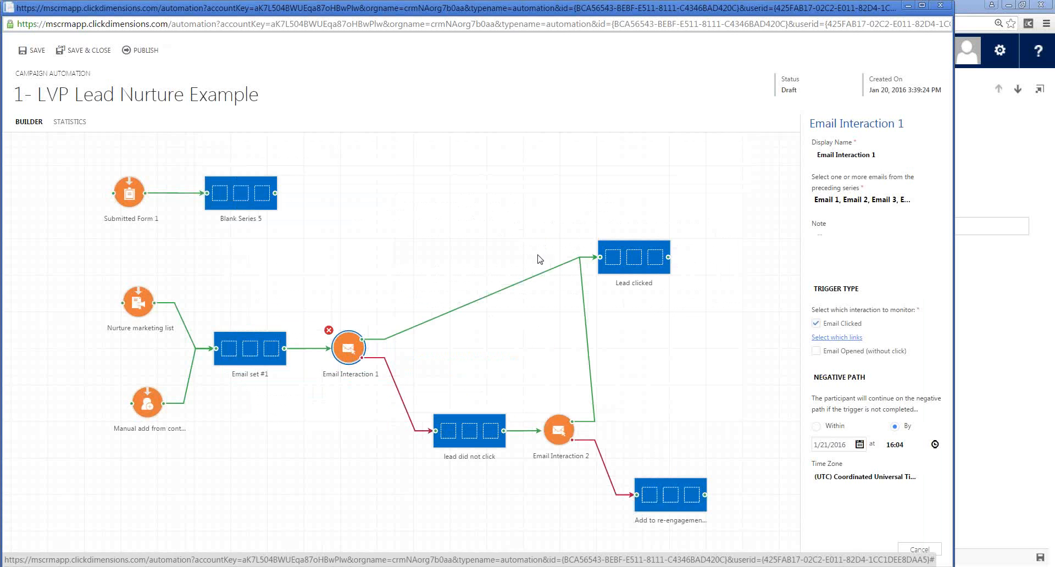
- Examine the Lead clicked, lead did not click and Add to re-engagement campaign series, and close the automation builder
{"action": "left_click", "coordinate": [625, 271]}
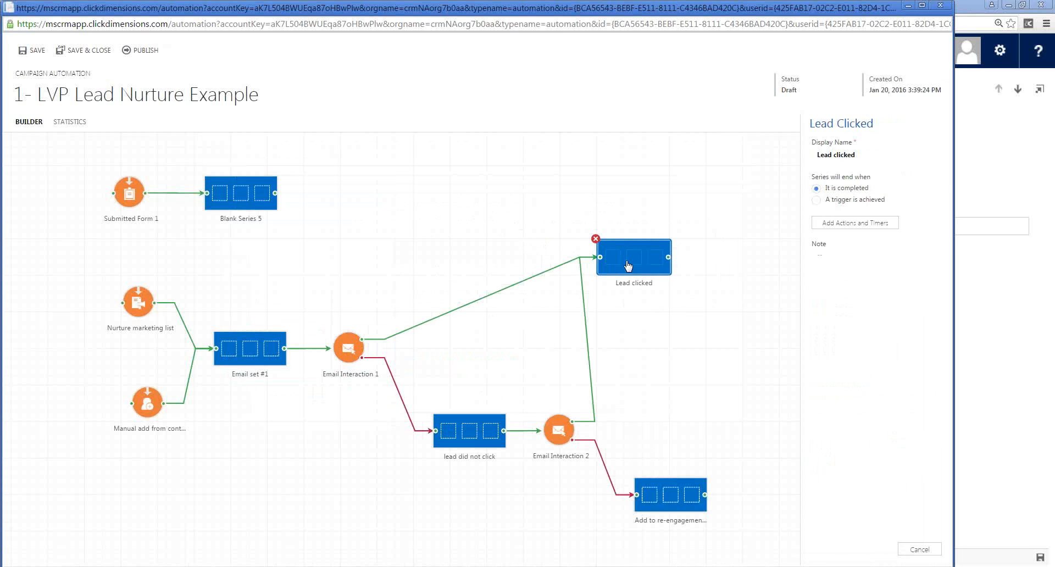
{"action": "double_click", "coordinate": [628, 266]}
{"action": "double_click", "coordinate": [473, 446]}
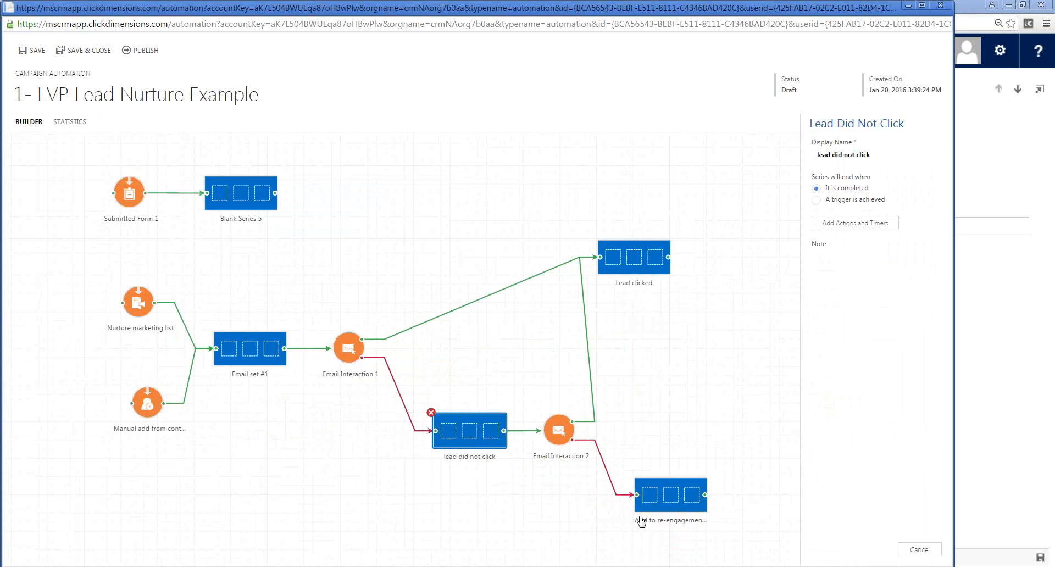
{"action": "left_click", "coordinate": [663, 498]}
{"action": "double_click", "coordinate": [665, 504]}
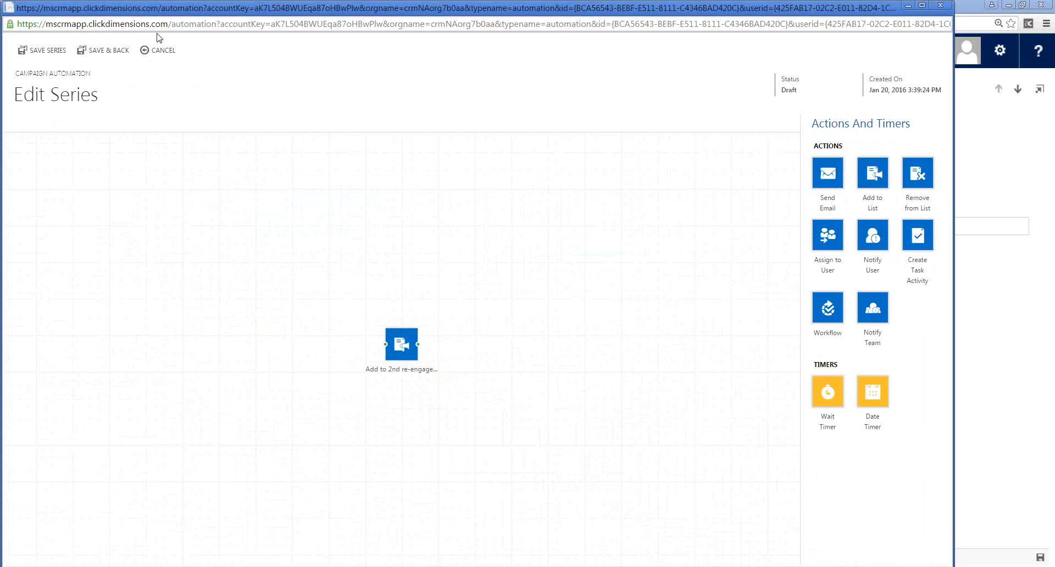
{"action": "left_click", "coordinate": [160, 50]}
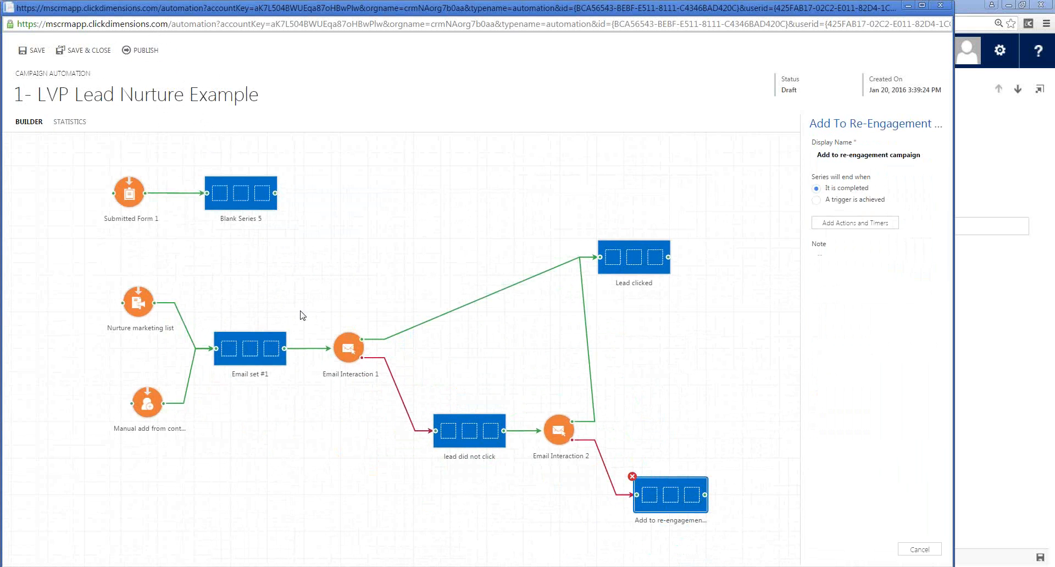
{"action": "left_click", "coordinate": [946, 6]}
- Switch to the open contact record and review the opens and clicks of its sent emails, including the Idea Conference recorded sessions email
{"action": "left_click", "coordinate": [164, 6]}
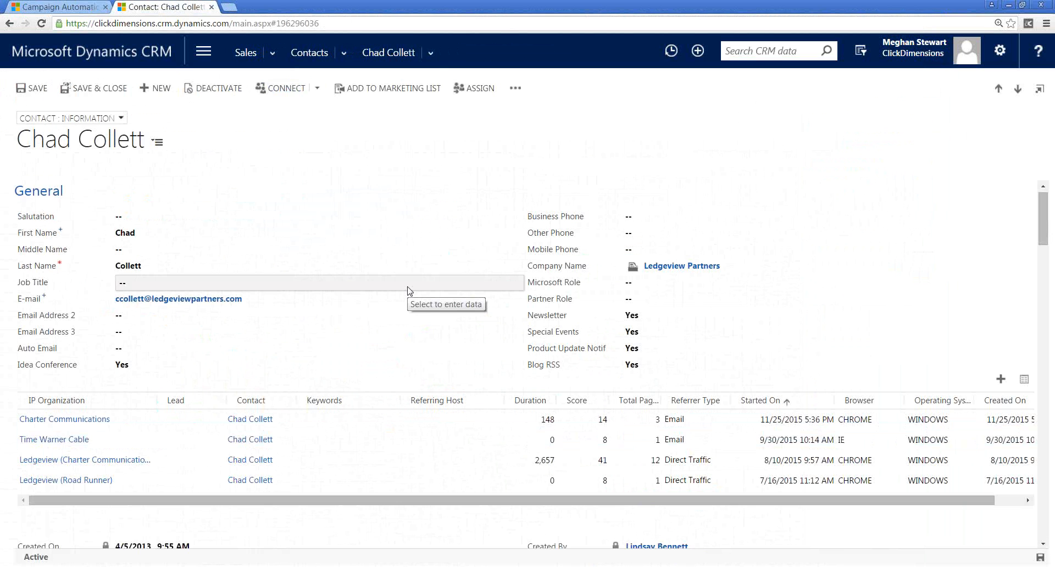
{"action": "left_click", "coordinate": [430, 52]}
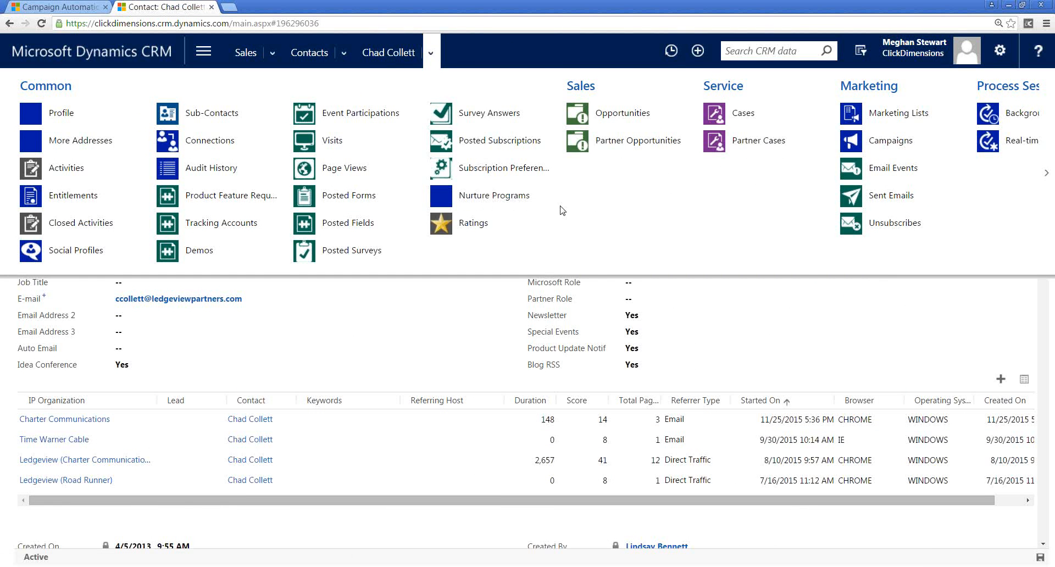
{"action": "left_click", "coordinate": [886, 207]}
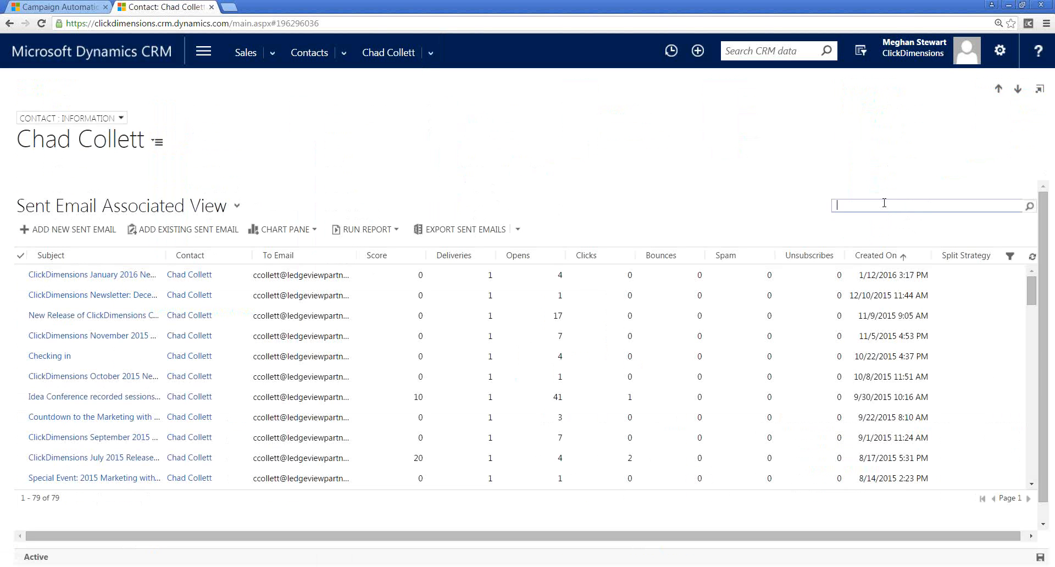
{"action": "left_click", "coordinate": [884, 203]}
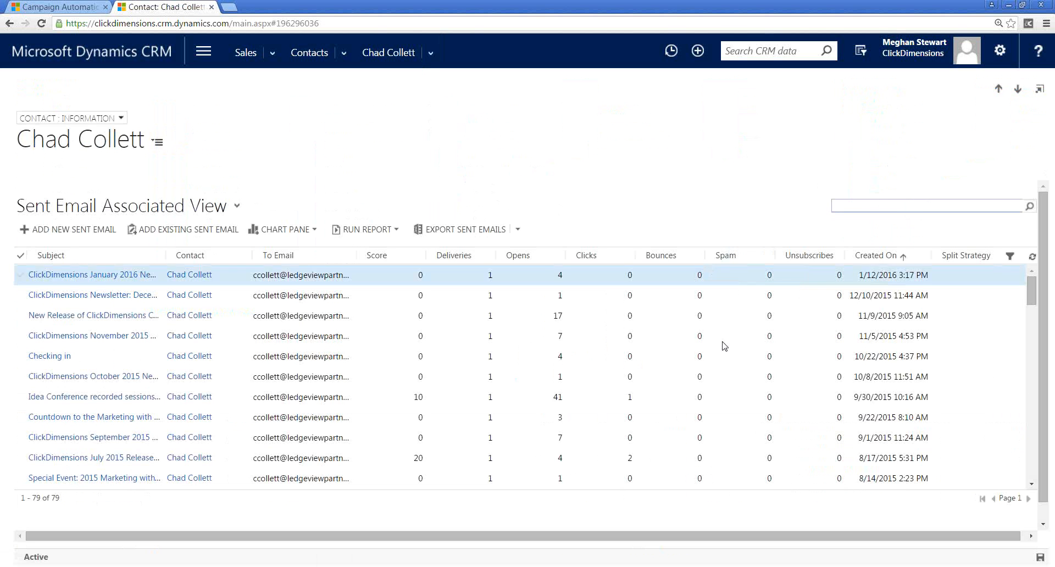
{"action": "left_click", "coordinate": [501, 282]}
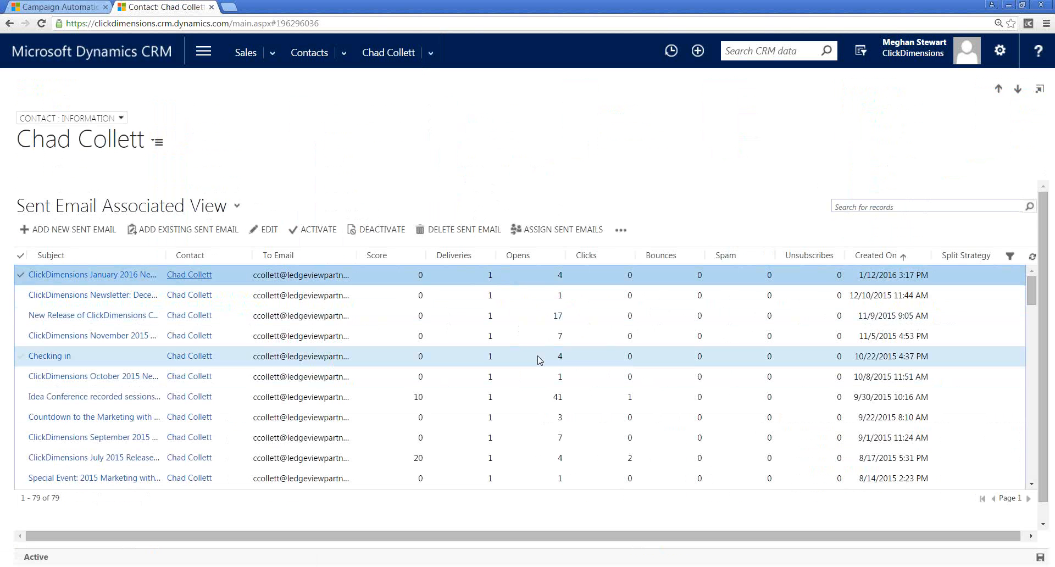
{"action": "left_click", "coordinate": [571, 315]}
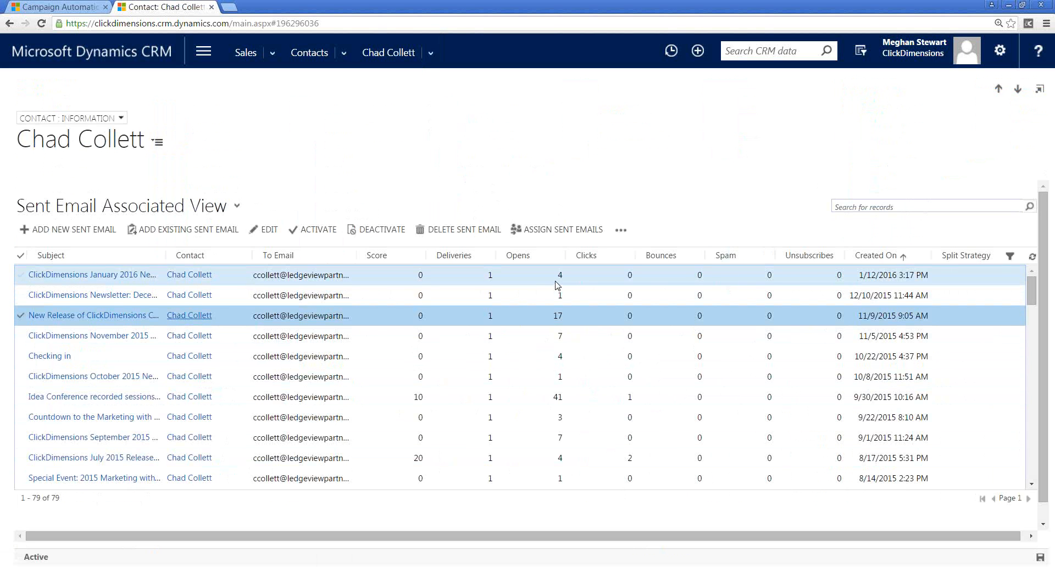
{"action": "left_click", "coordinate": [641, 403]}
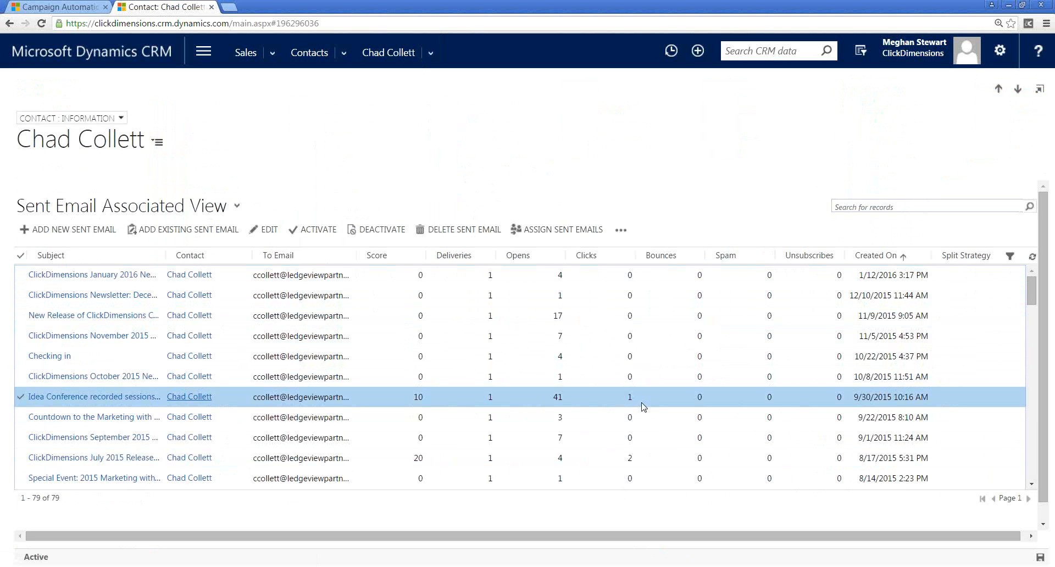
- View the contact's associated visits and page views
{"action": "left_click", "coordinate": [432, 50]}
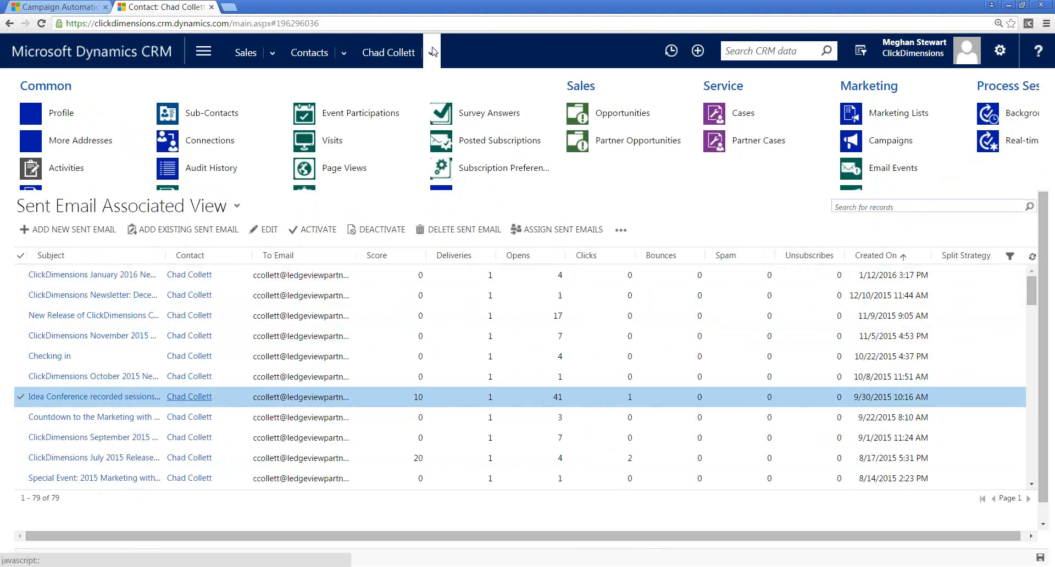
{"action": "left_click", "coordinate": [335, 142]}
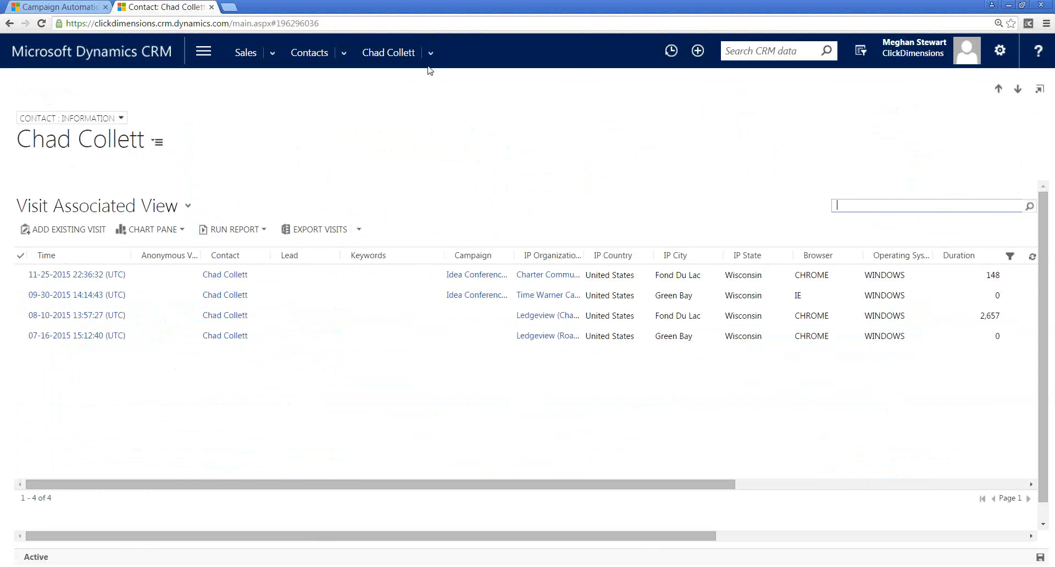
{"action": "left_click", "coordinate": [430, 52]}
{"action": "left_click", "coordinate": [342, 168]}
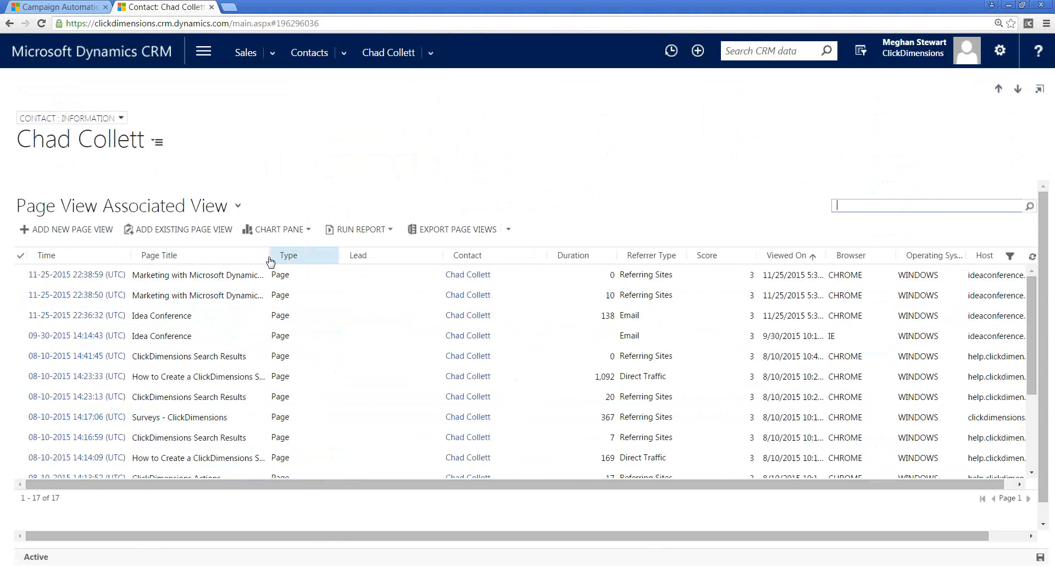
- Widen the Page Title column of the contact's page views and display the contact's related record types
{"action": "left_click_drag", "start_coordinate": [269, 258], "coordinate": [276, 258]}
{"action": "left_click", "coordinate": [430, 51]}
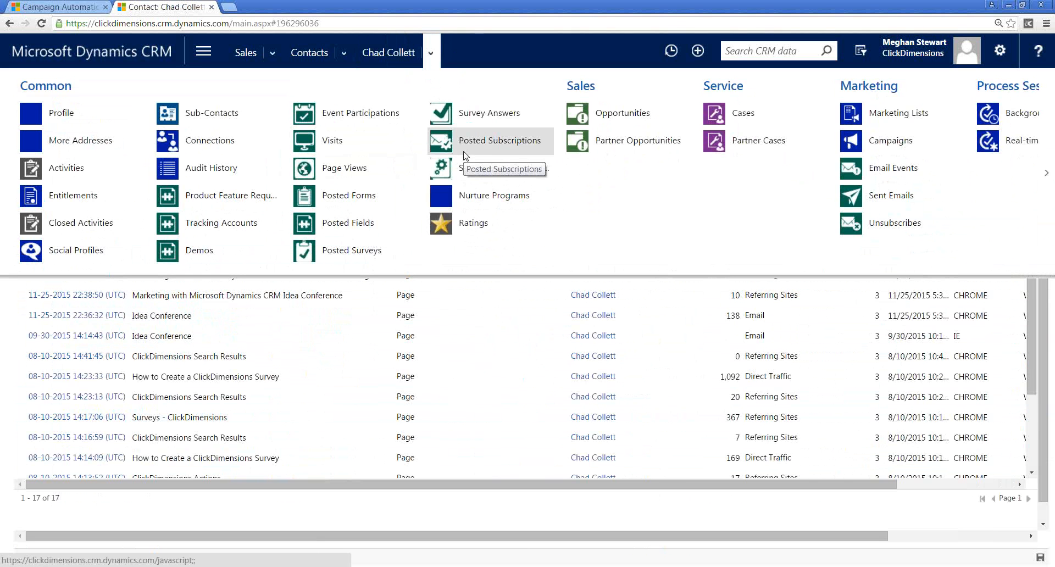
- Switch back to the campaign automations and open the 2- LVP event example automation in the builder
{"action": "left_click", "coordinate": [42, 6]}
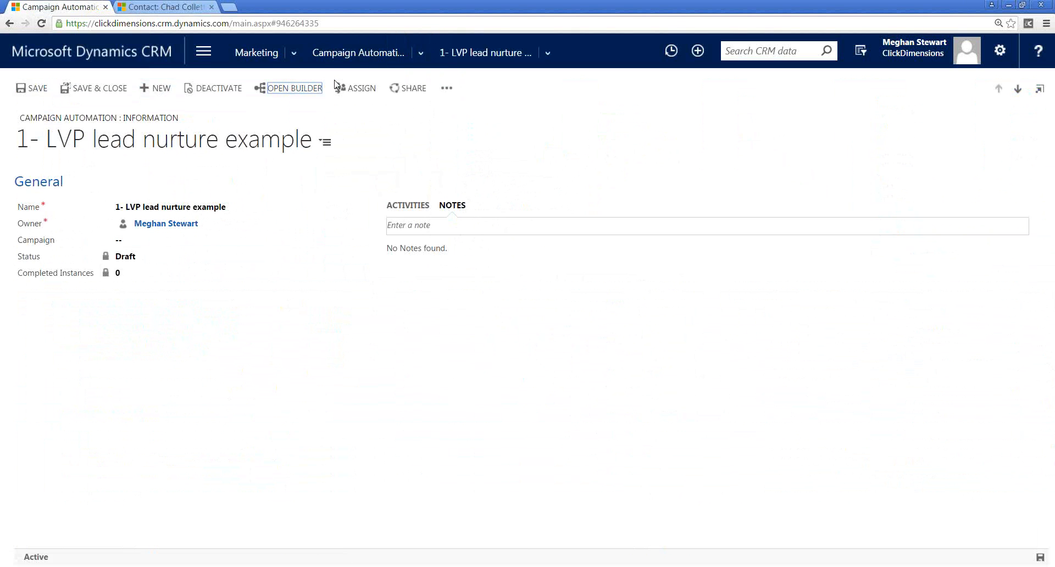
{"action": "left_click", "coordinate": [360, 54]}
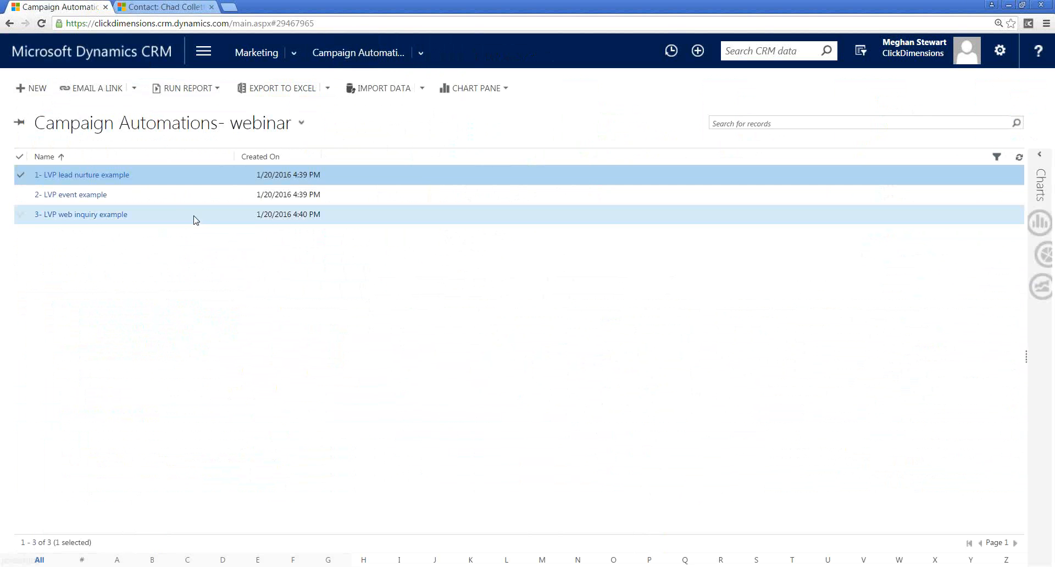
{"action": "double_click", "coordinate": [177, 196]}
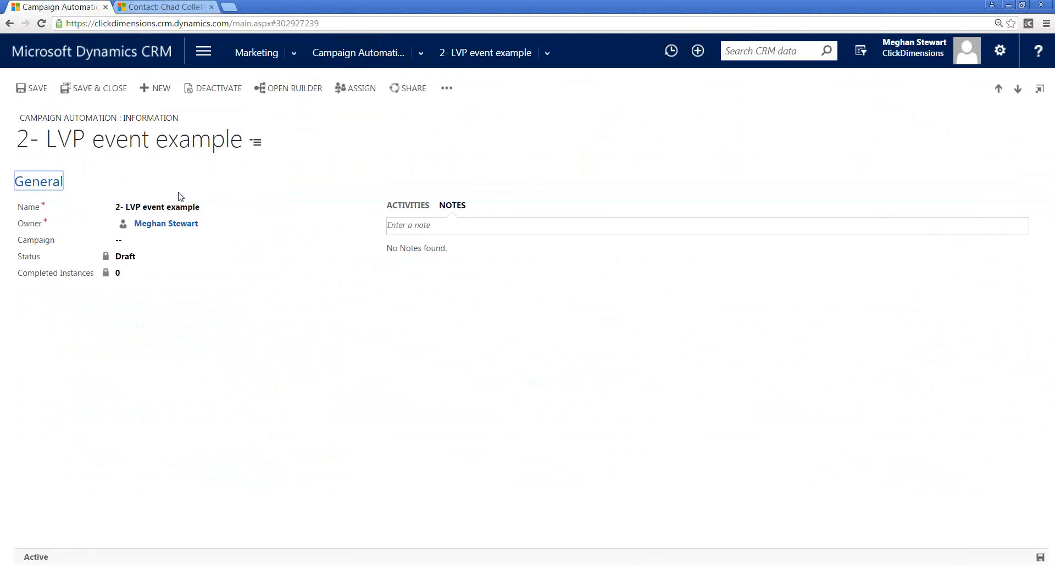
{"action": "left_click", "coordinate": [289, 88]}
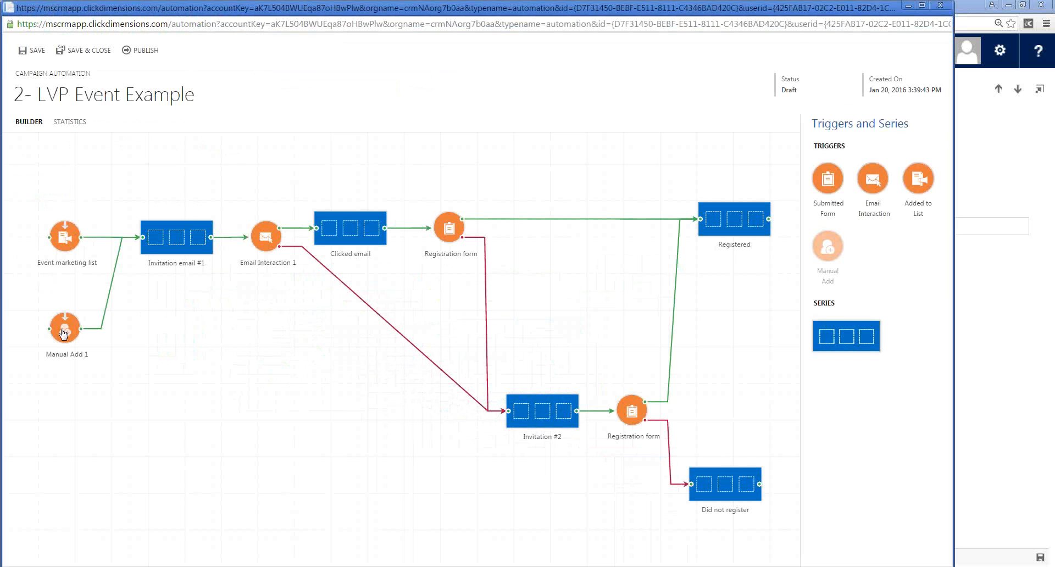
- Examine the Invitation email #1 and Invitation #2 series of the event automation without saving changes
{"action": "left_click", "coordinate": [195, 250]}
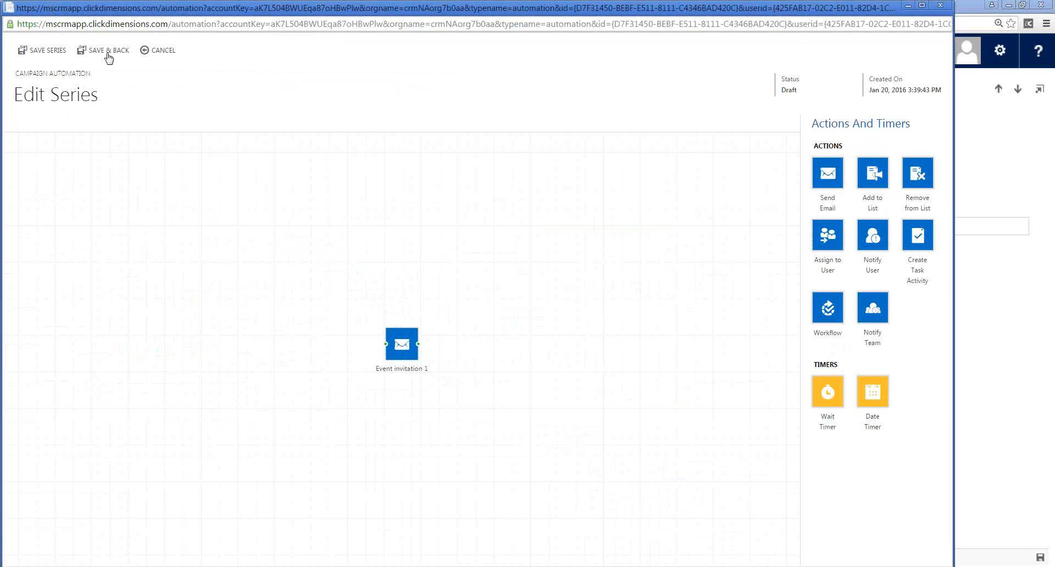
{"action": "left_click", "coordinate": [161, 52]}
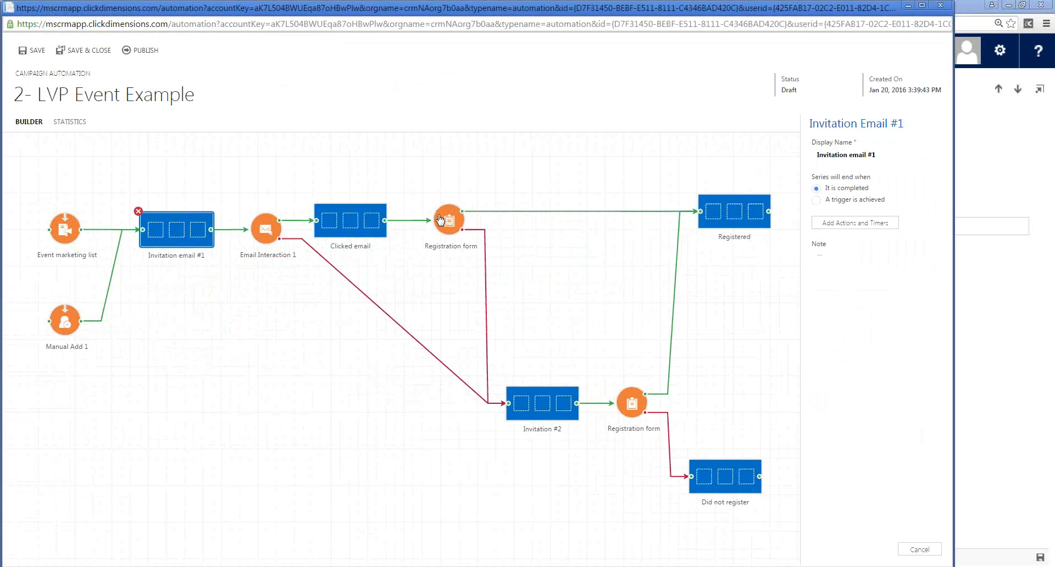
{"action": "double_click", "coordinate": [532, 416]}
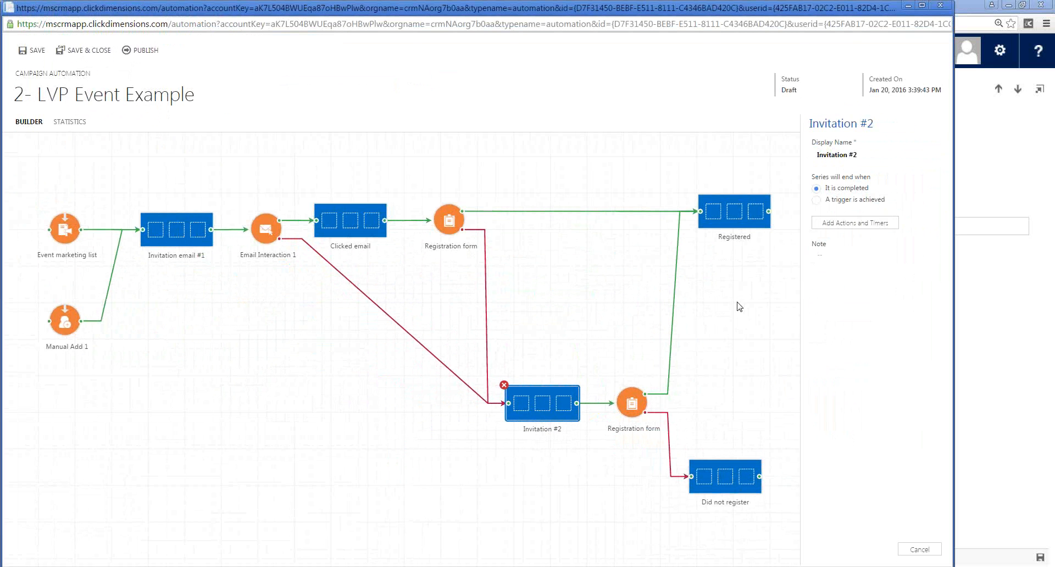
- Open the Registered series and inspect the settings of its date timer ahead of the event reminder email
{"action": "double_click", "coordinate": [727, 216]}
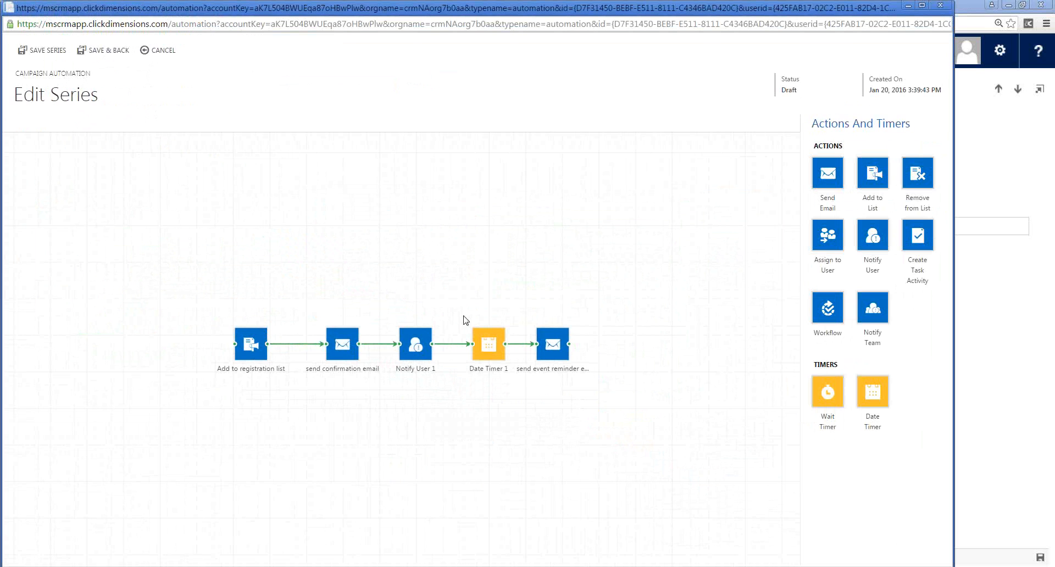
{"action": "left_click", "coordinate": [493, 346]}
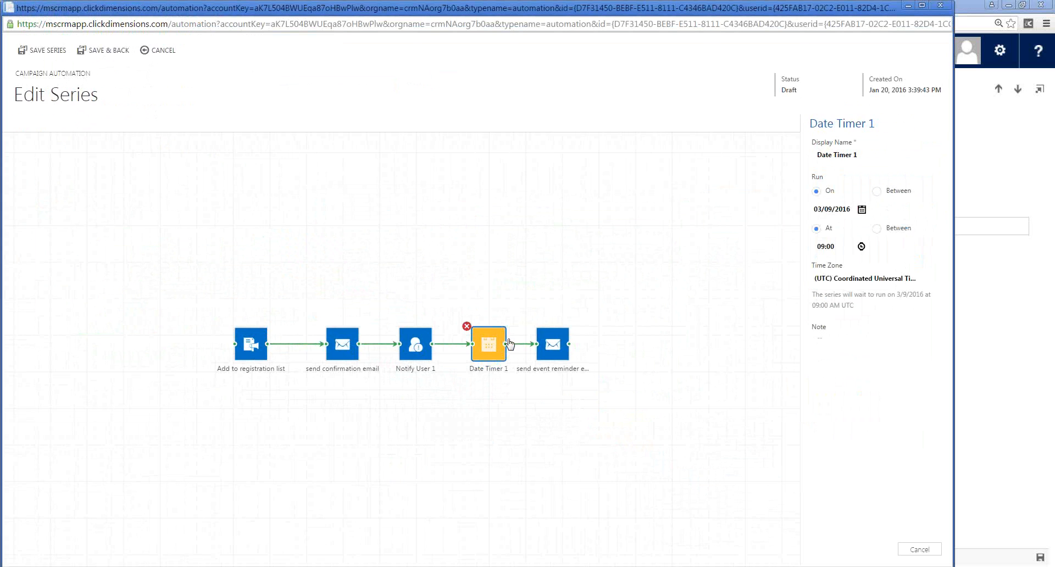